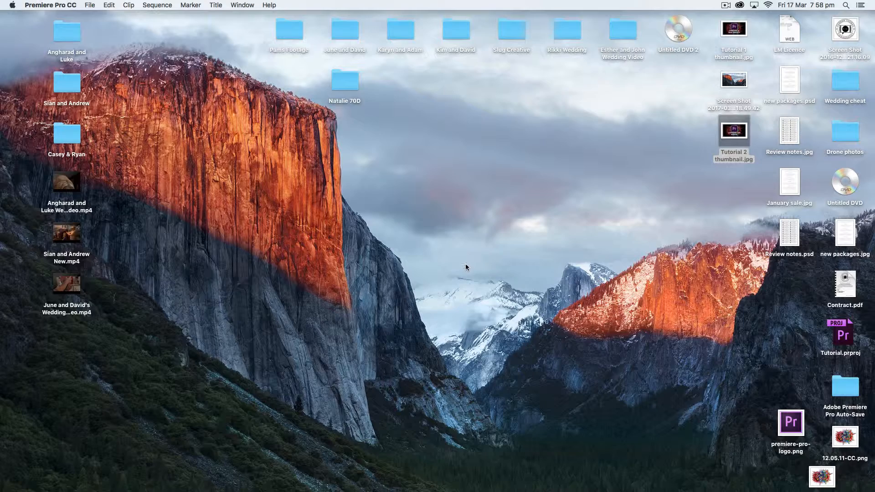
Step: Switch to Premiere Pro and expand the Motion settings of the MVI_4909.MOV clip on the timeline
mouse_move(544, 491)
click(529, 476)
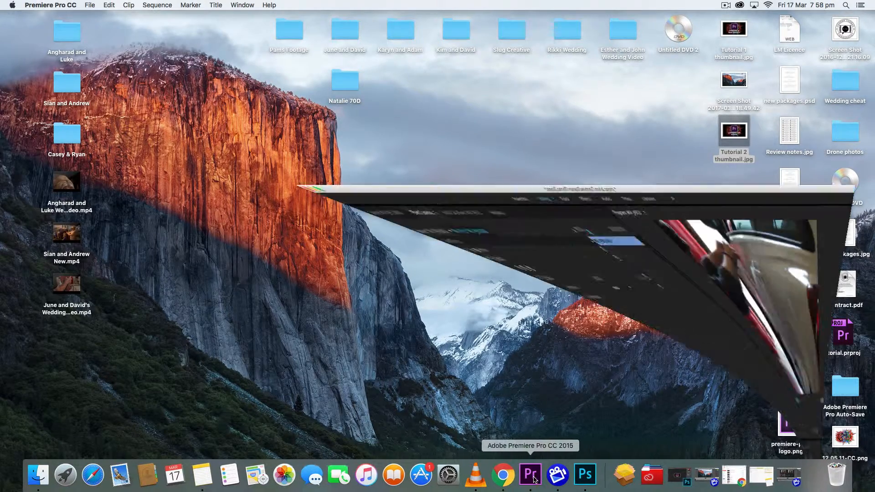
drag(436, 296, 463, 295)
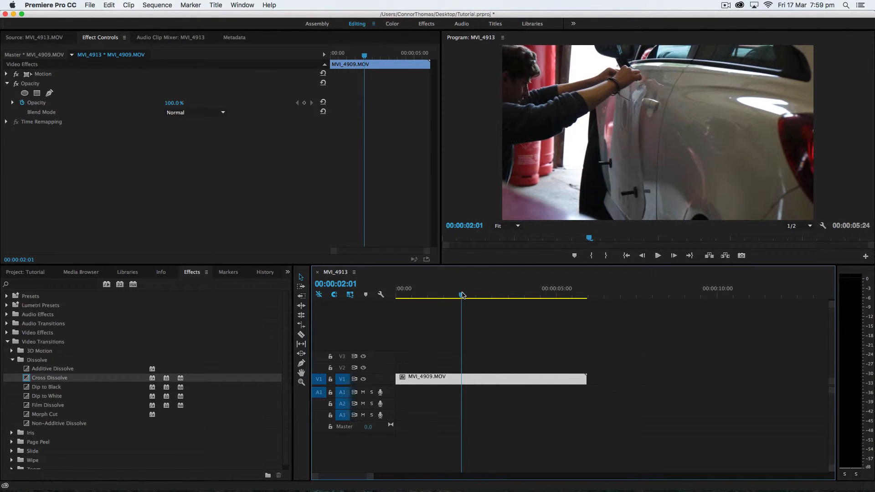
click(525, 331)
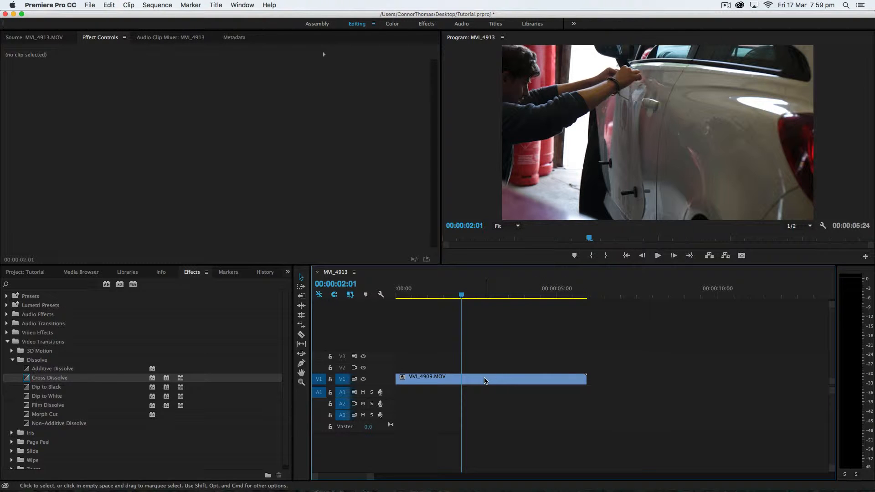
click(485, 381)
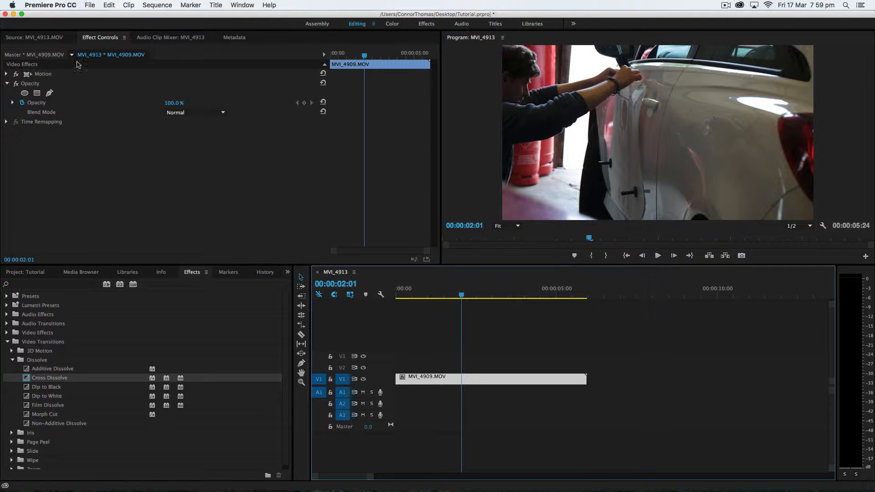
click(422, 364)
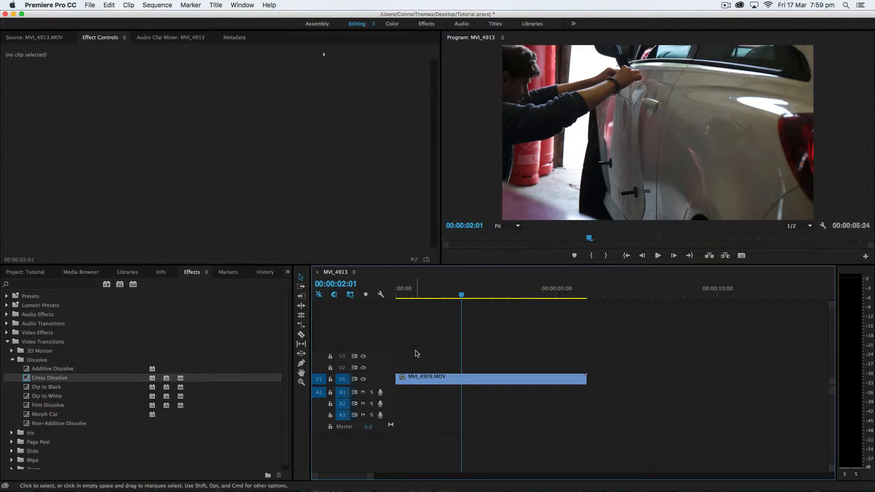
click(427, 381)
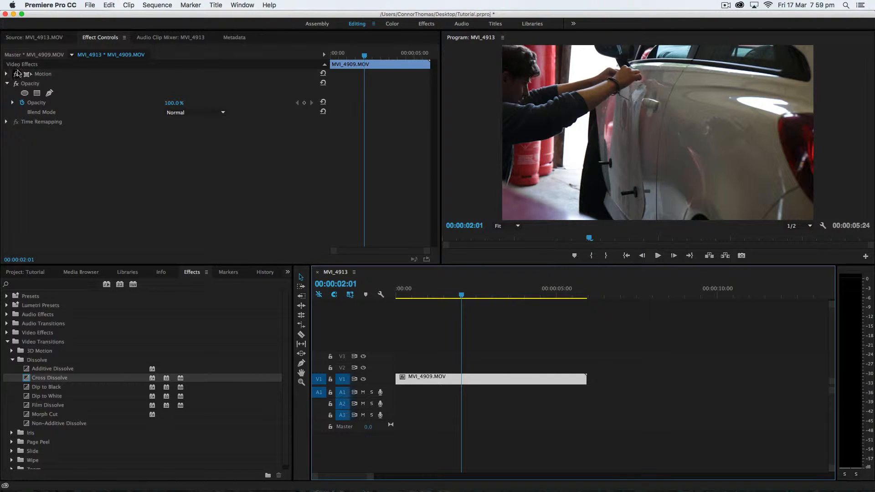
click(6, 74)
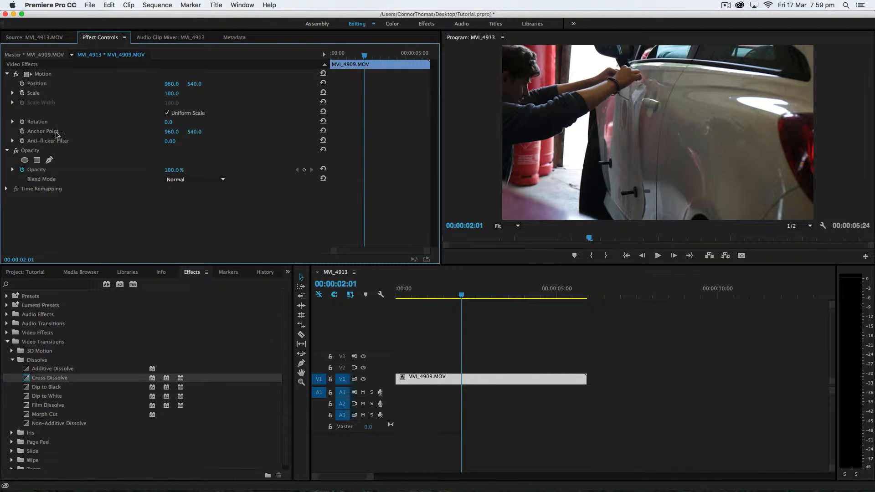
Step: Try shifting MVI_4909.MOV horizontally with its Position value, undo the shift, and scrub through the clip
mouse_move(169, 84)
mouse_down()
mouse_move(160, 84)
mouse_move(174, 86)
mouse_up()
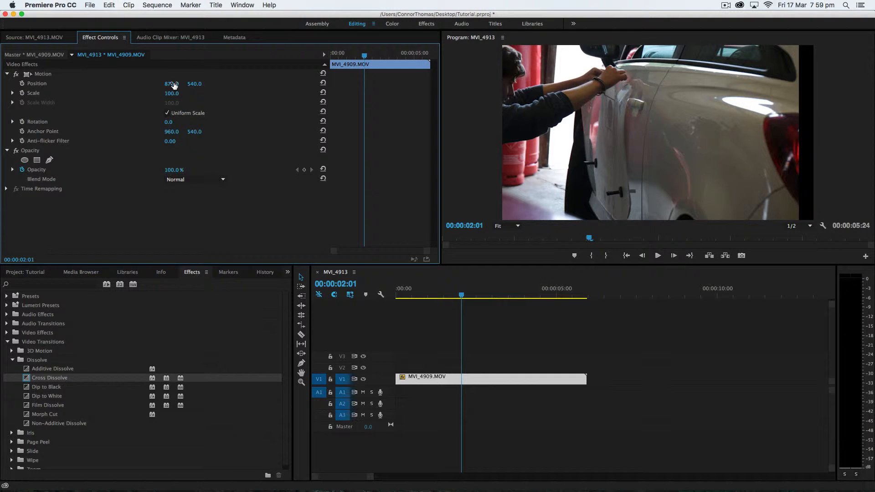
key(super+z)
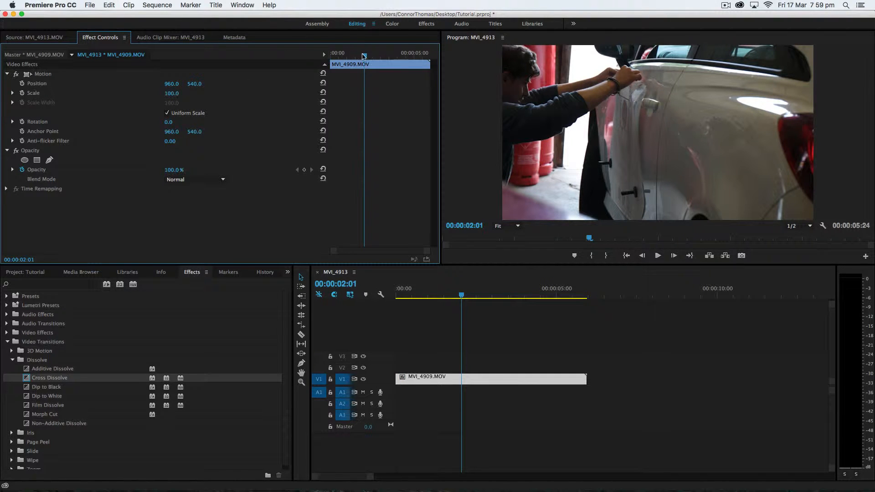
drag(366, 58, 424, 55)
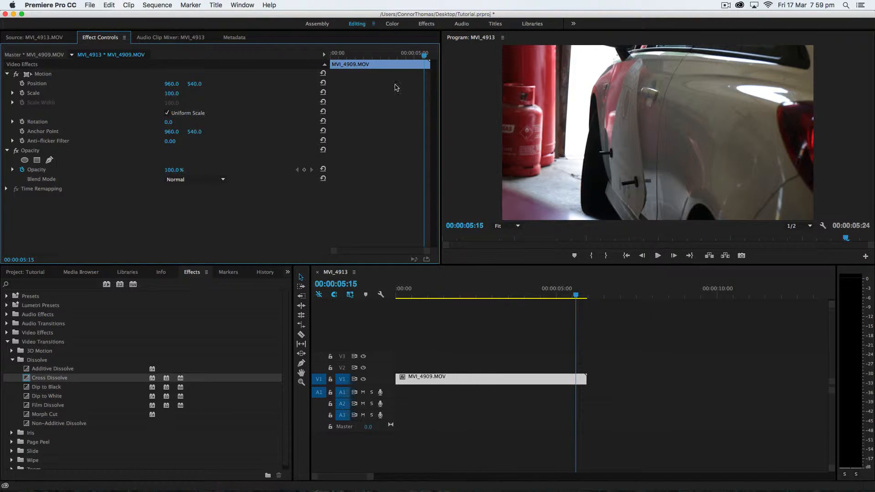
drag(426, 56, 374, 55)
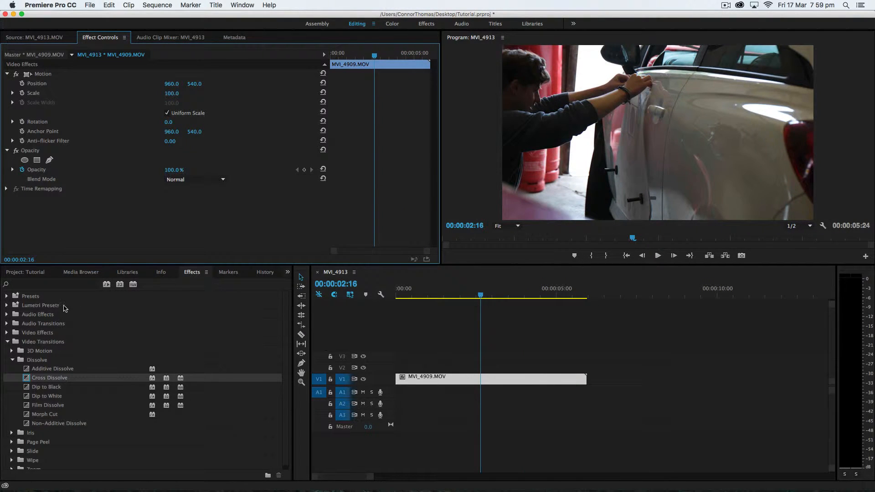
Step: Add MVI_4905.MOV from the project media directly after MVI_4909.MOV on the timeline and scrub into it
click(32, 272)
drag(159, 391, 589, 379)
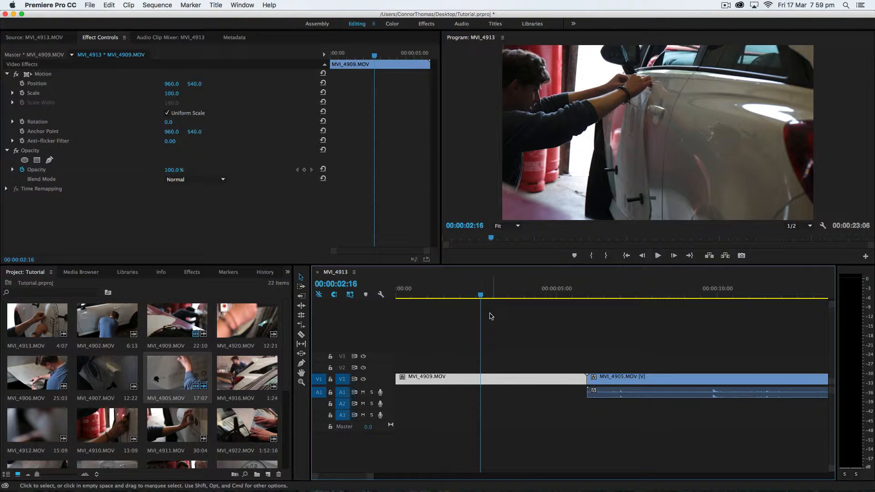
drag(502, 297, 637, 297)
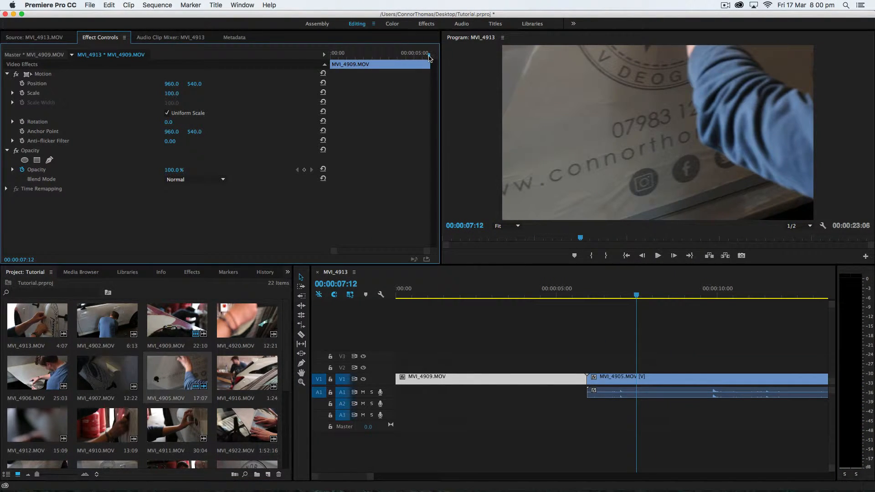
Step: Start a Scale animation at the first frame of MVI_4909.MOV with a value of 115
drag(430, 57, 328, 75)
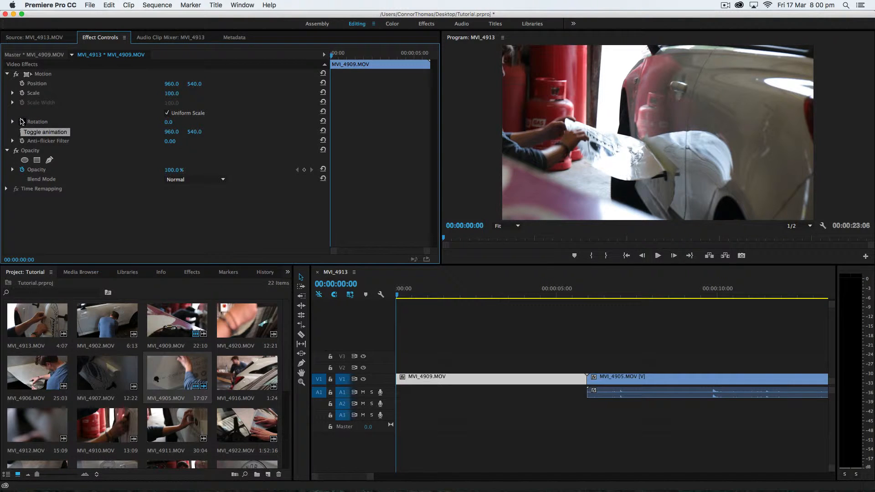
drag(331, 55, 429, 87)
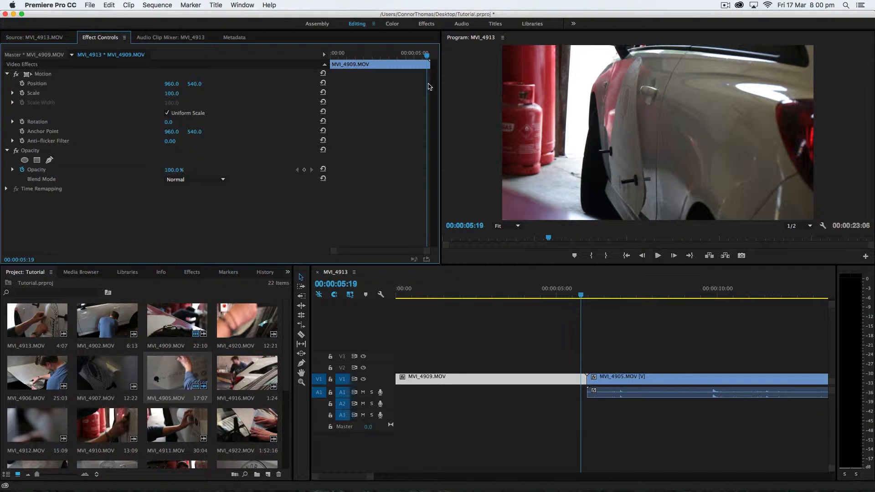
drag(429, 86, 331, 70)
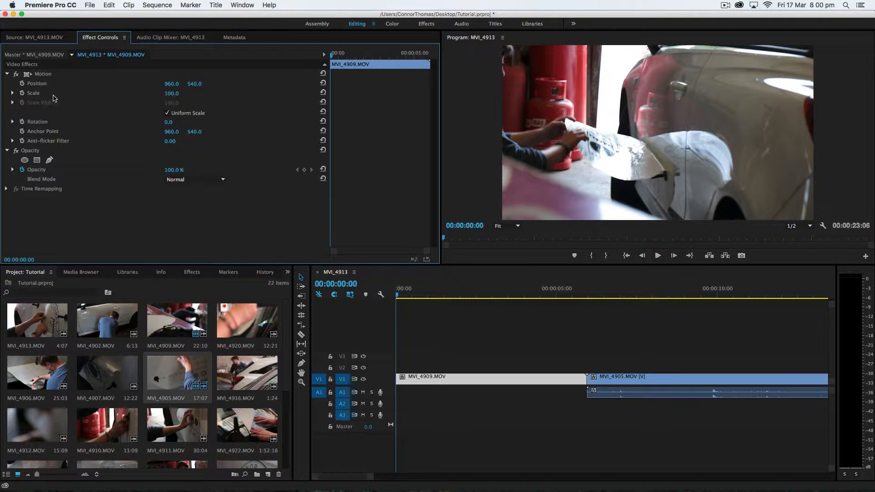
click(21, 93)
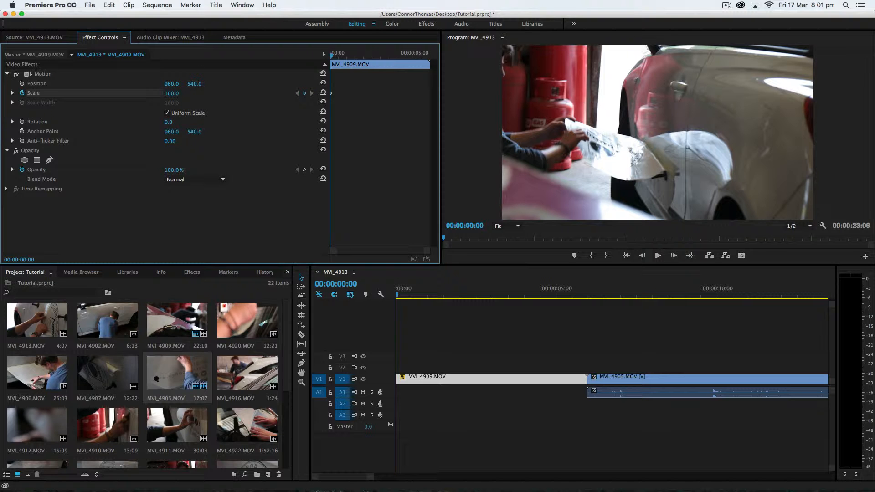
drag(172, 93, 177, 94)
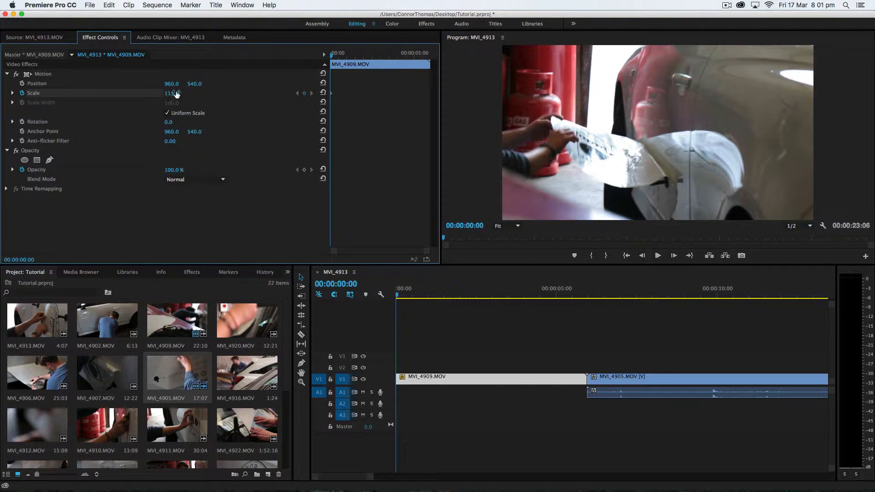
Step: Start a Position animation at the clip's first frame with a horizontal value of 1104
click(22, 84)
click(171, 83)
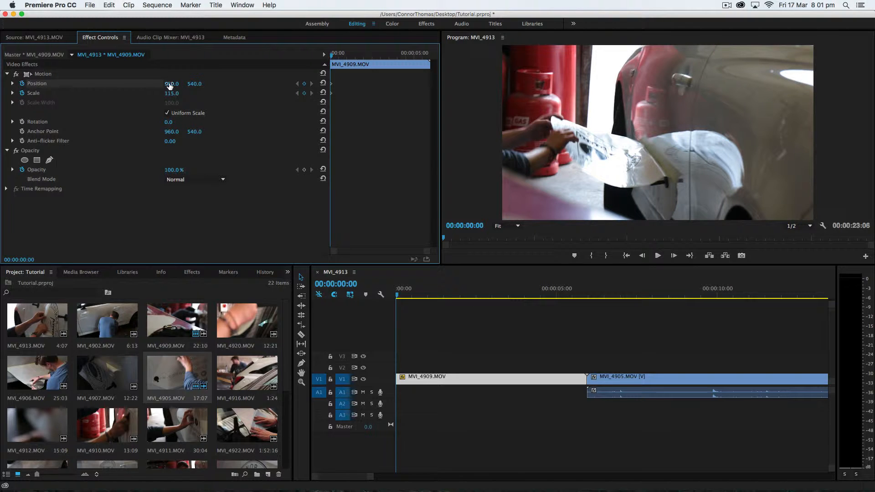
text(934)
key(Return)
drag(171, 84, 249, 84)
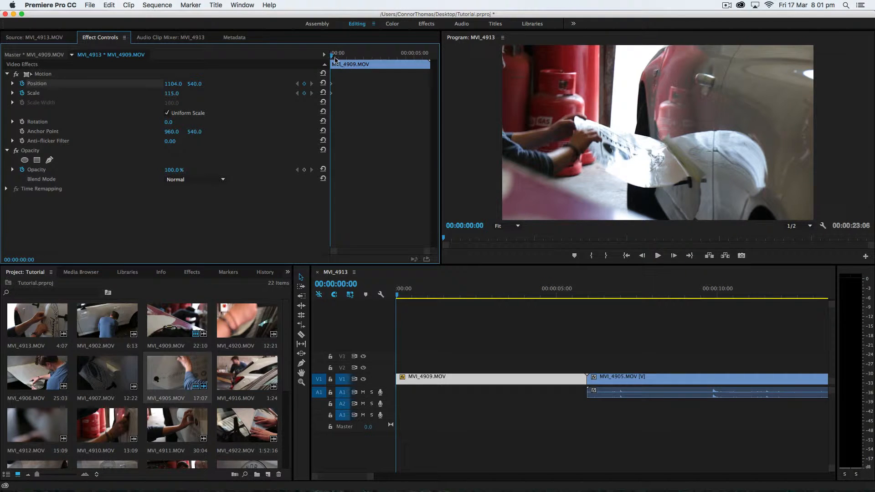
Step: Keyframe horizontal Position 881 and Scale 108 near the end of the clip, at 00:00:05:19
drag(332, 59, 428, 61)
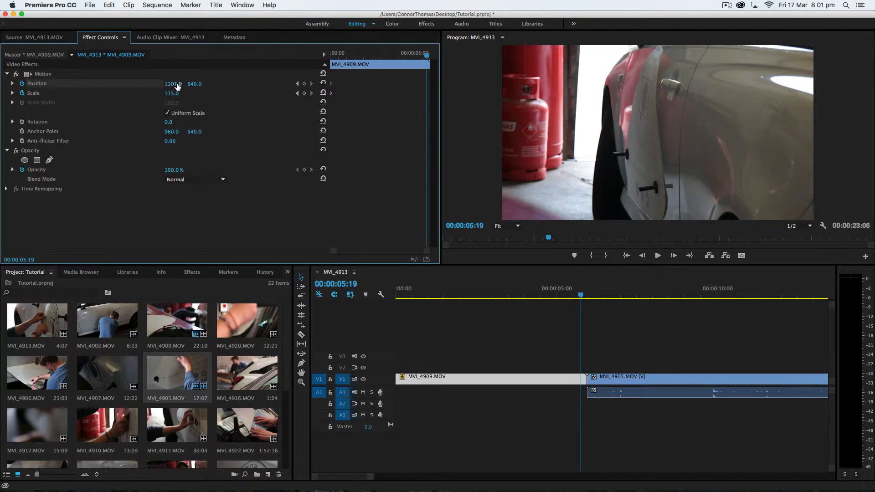
drag(173, 84, 46, 84)
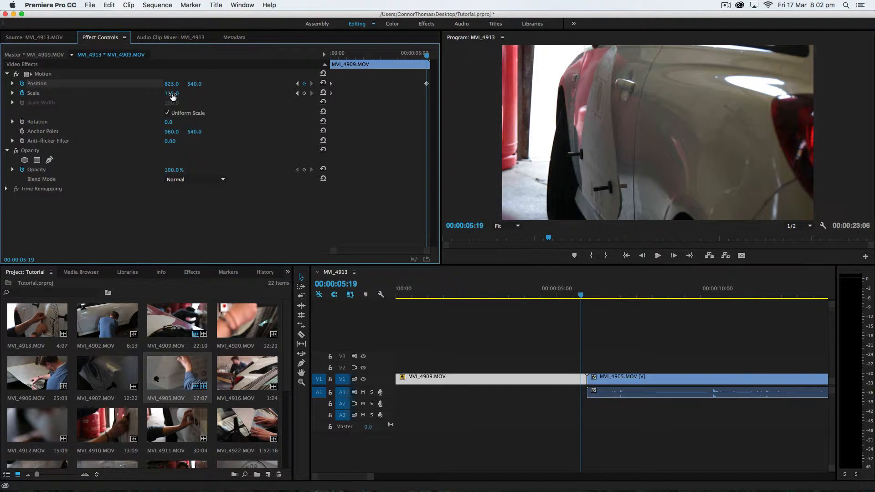
mouse_move(172, 94)
mouse_down()
mouse_move(158, 94)
mouse_move(176, 86)
mouse_up()
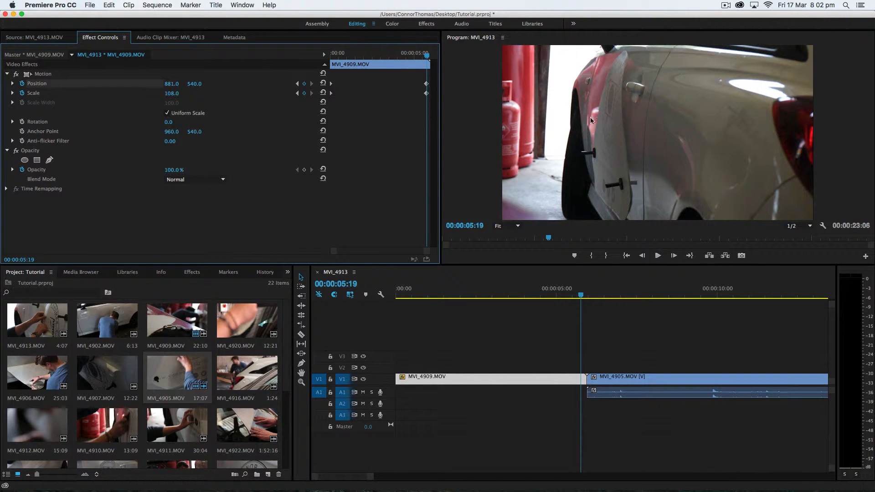
Step: Play MVI_4909.MOV from its start to check the Position and Scale animation
drag(424, 59, 309, 74)
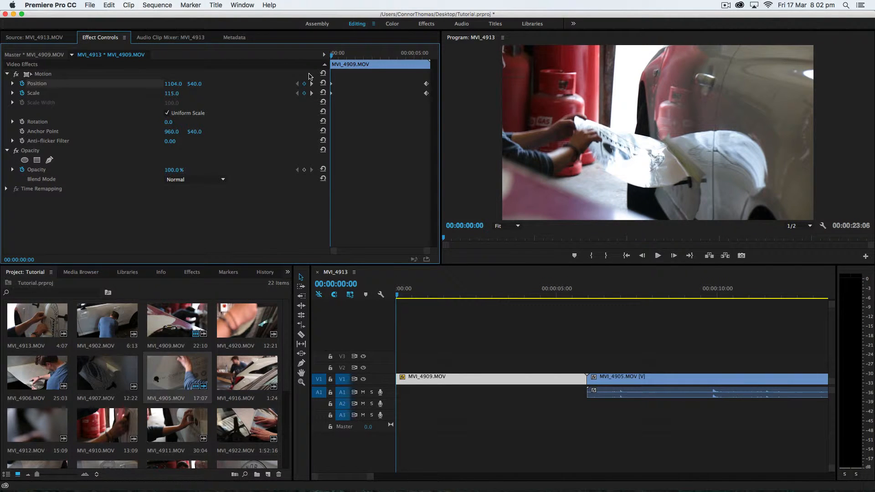
key(space)
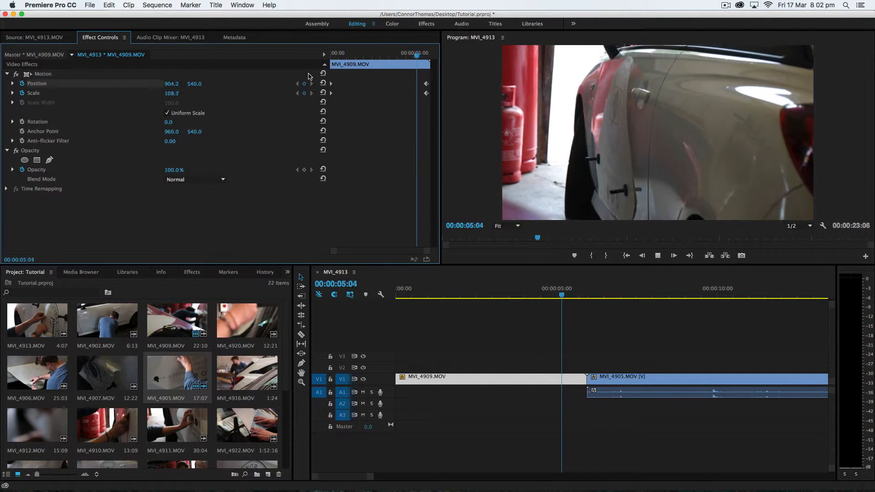
key(space)
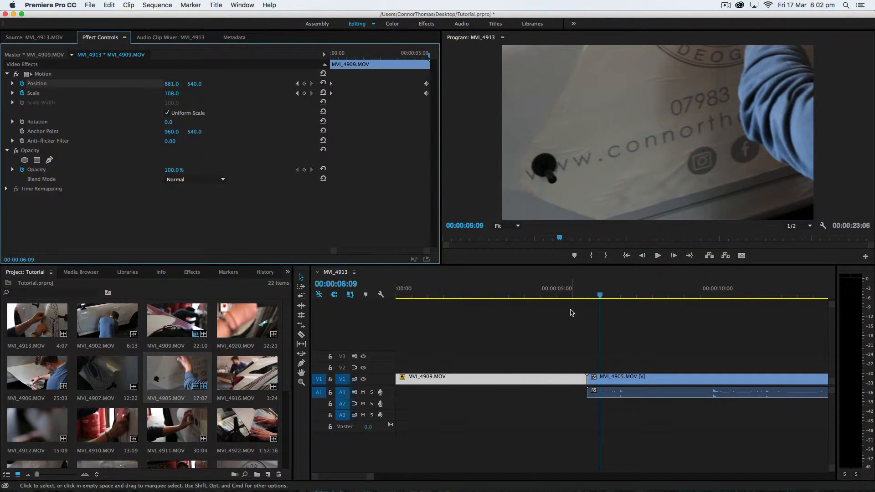
drag(545, 289, 394, 302)
key(space)
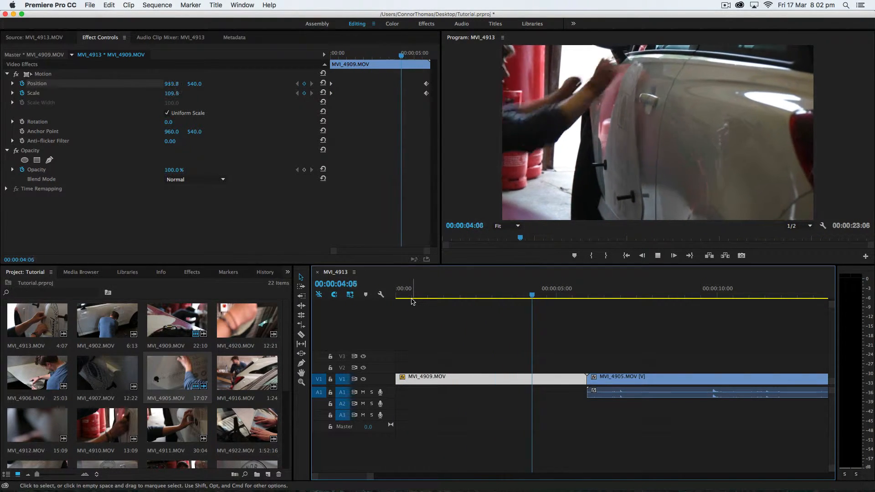
key(space)
Step: Try deleting all Position and Scale keyframes to preview the clip without animation, and undo the deletion
drag(407, 122, 431, 71)
drag(429, 108, 324, 82)
key(Delete)
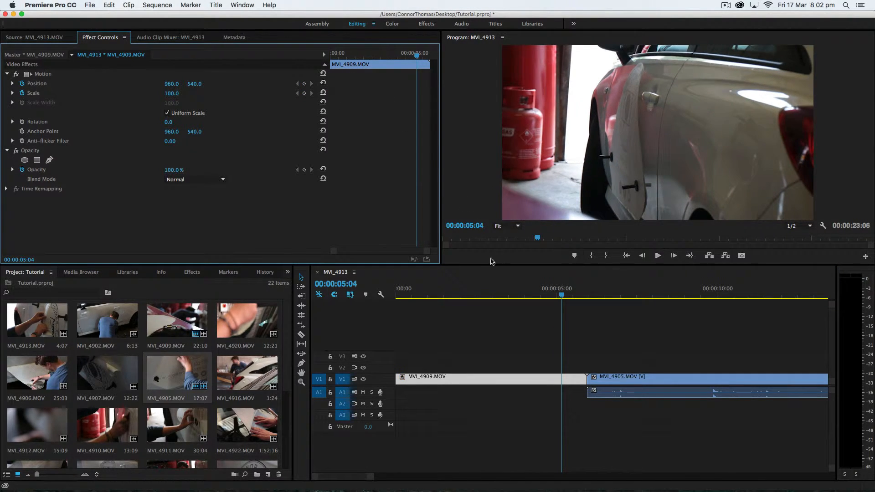
click(399, 292)
key(space)
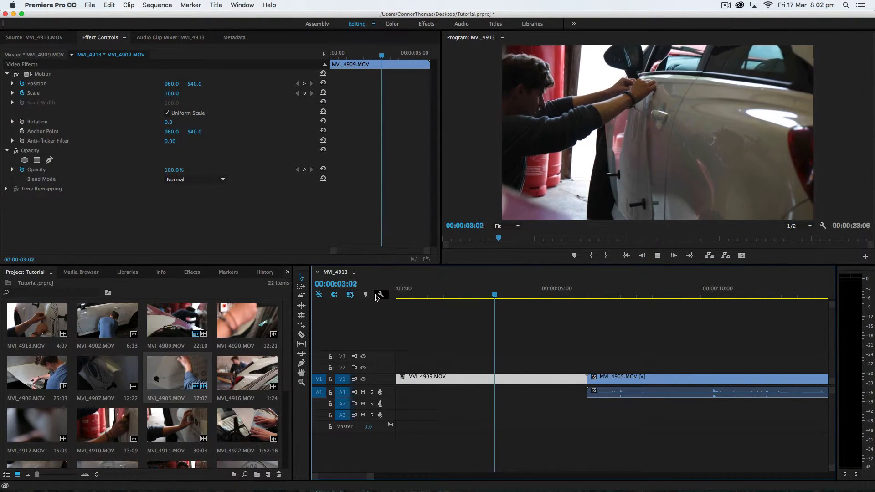
key(space)
key(super+z)
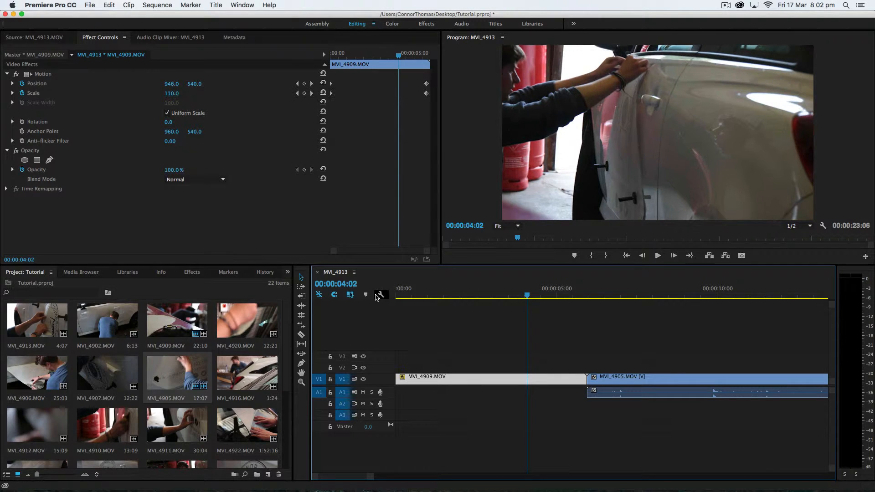
Step: Replay the keyframed clip from the first frame through the cut to MVI_4905.MOV
key(space)
drag(344, 54, 325, 61)
key(space)
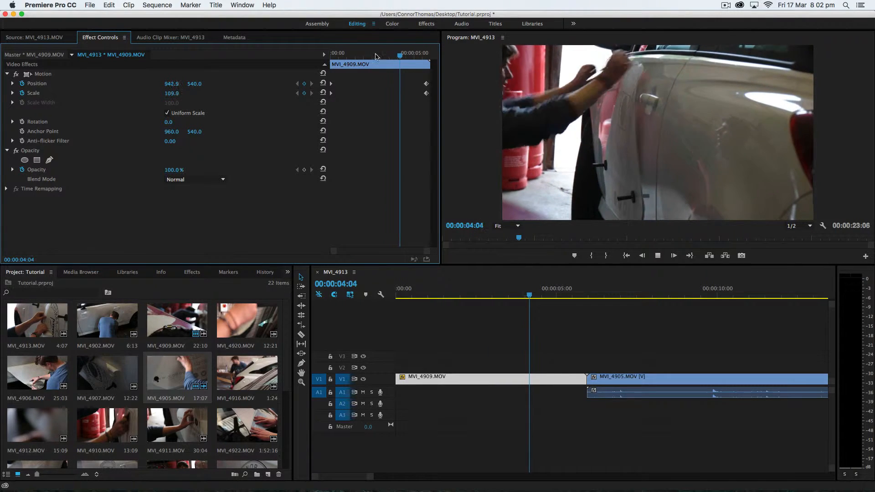
key(space)
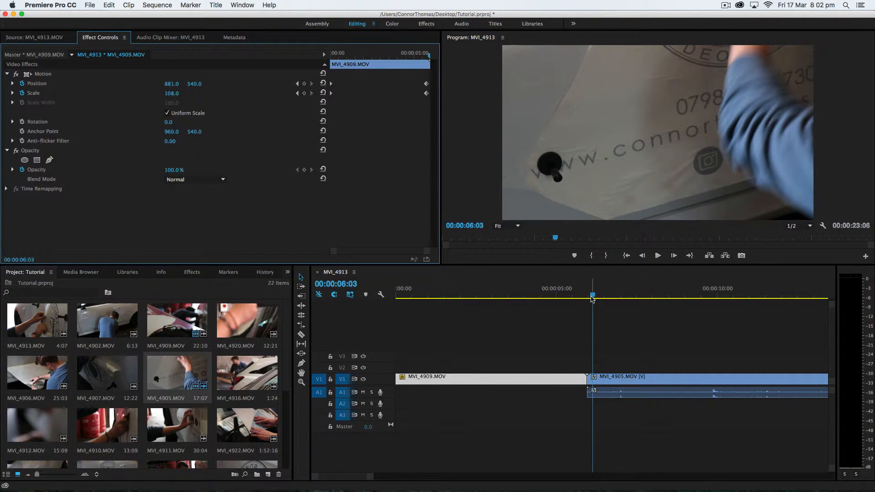
Step: Delete the MVI_4905.MOV clip from the timeline
drag(593, 296, 468, 296)
click(630, 378)
key(Delete)
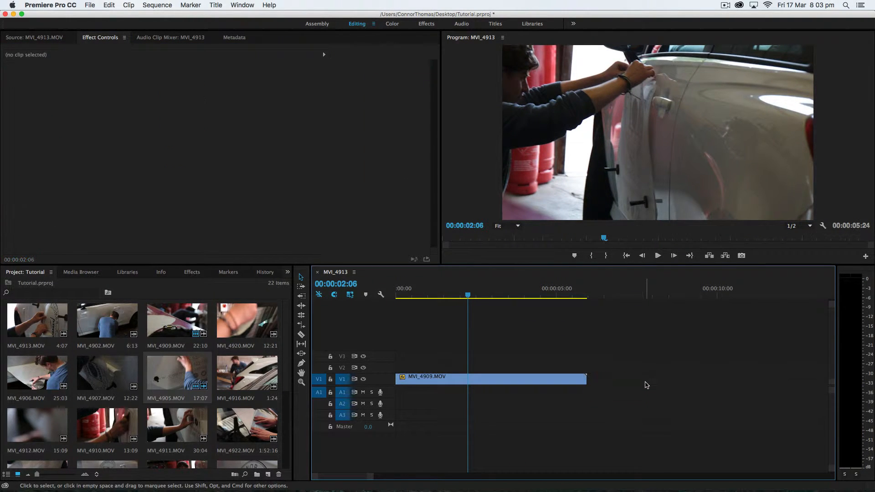
Step: Delete all Position and Scale keyframes from the MVI_4909.MOV clip and return the playhead to 00:00:00:01
mouse_move(468, 296)
mouse_down()
mouse_move(447, 296)
mouse_move(464, 296)
mouse_up()
click(483, 382)
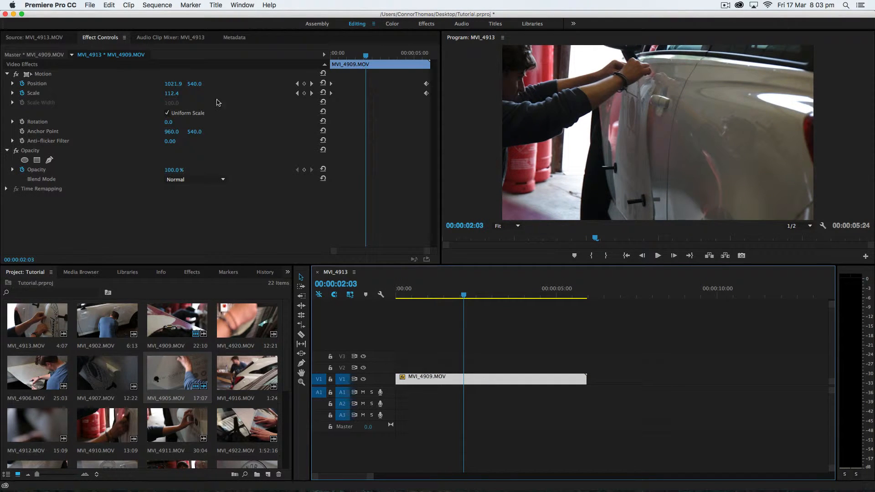
drag(428, 103, 326, 82)
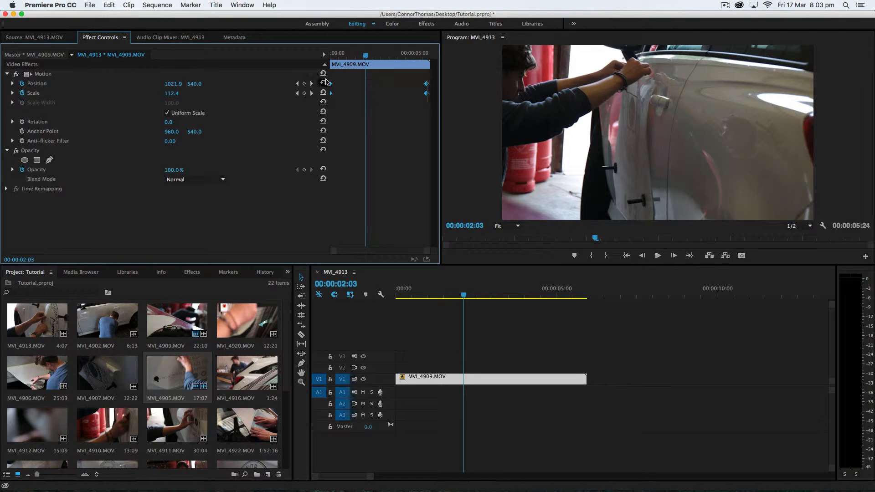
key(Delete)
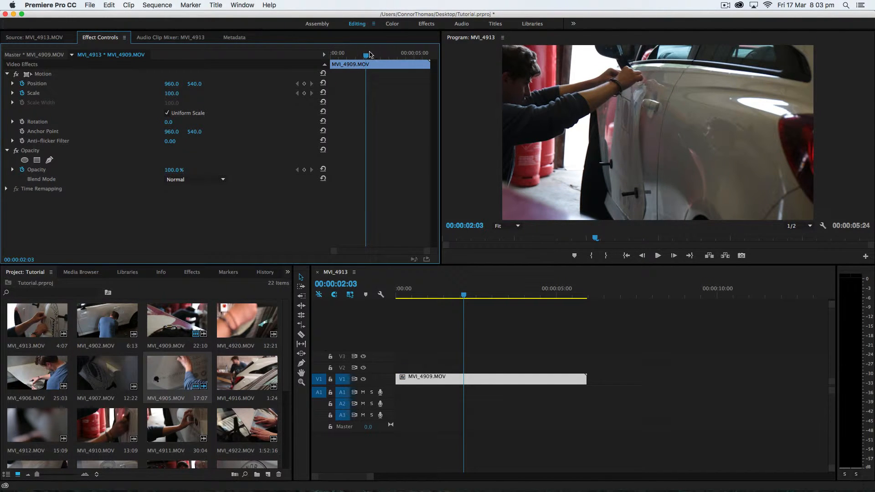
drag(369, 57, 332, 57)
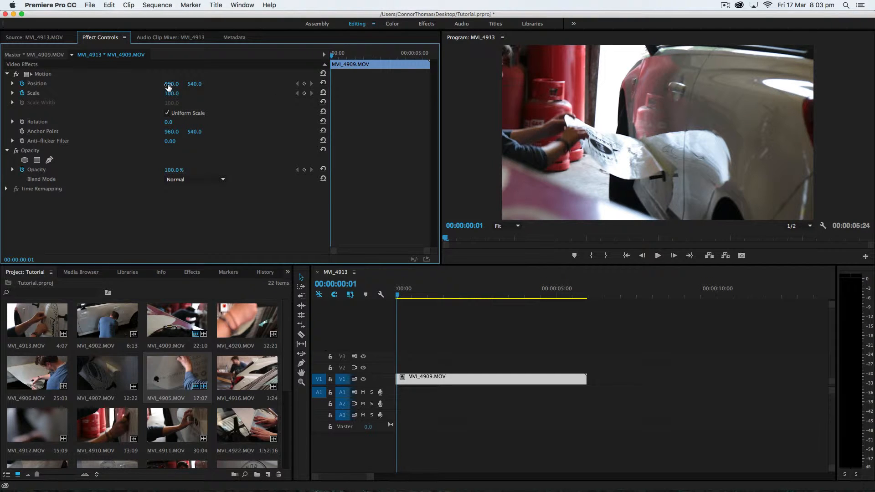
Step: Try shifting the clip's horizontal Position to 946 and to 927, undoing each change
drag(172, 84, 165, 84)
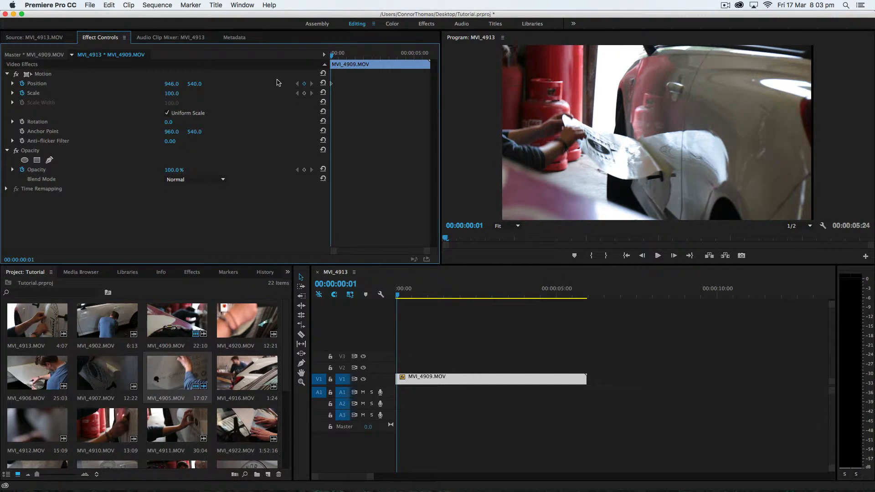
key(super+z)
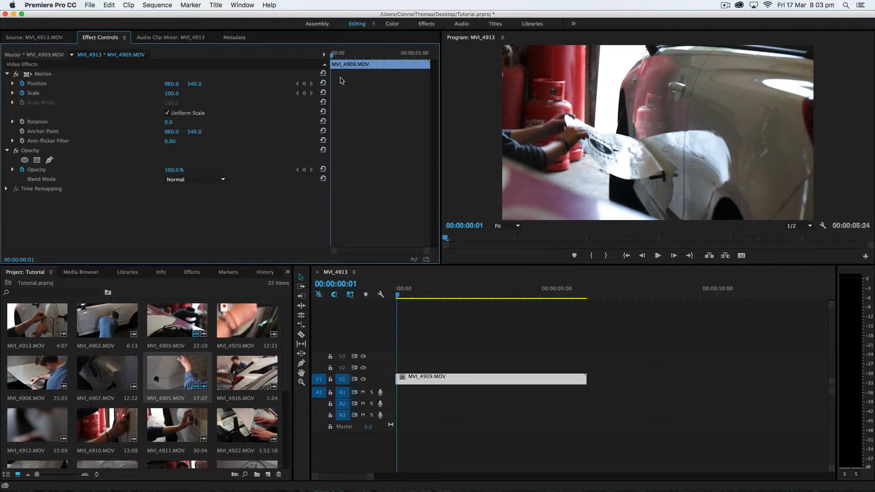
drag(171, 84, 157, 83)
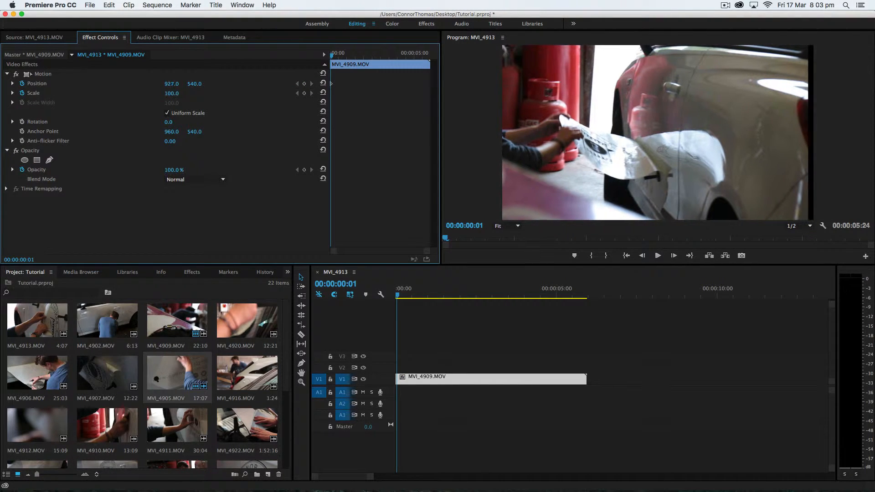
key(super+z)
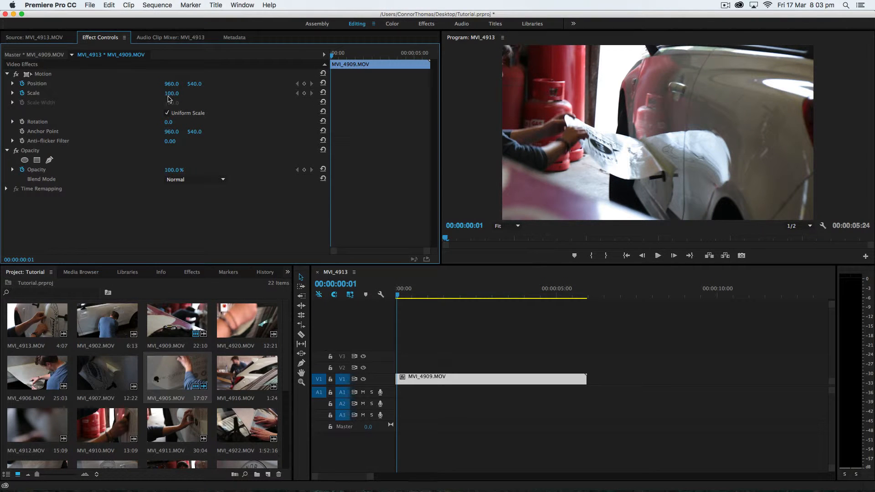
Step: Keyframe the starting Position and Scale, and at 00:00:05:21 set Scale to 130 and horizontal Position to 1238 while moving the image down
click(304, 84)
click(304, 93)
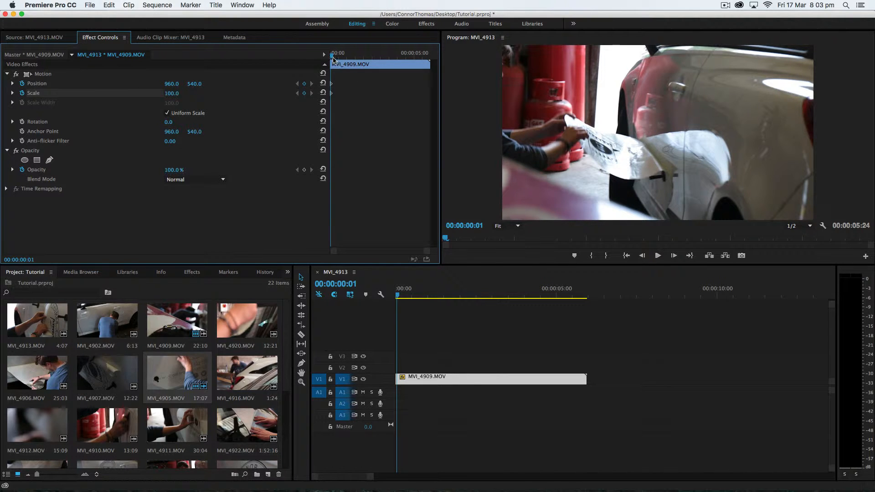
drag(333, 60, 429, 56)
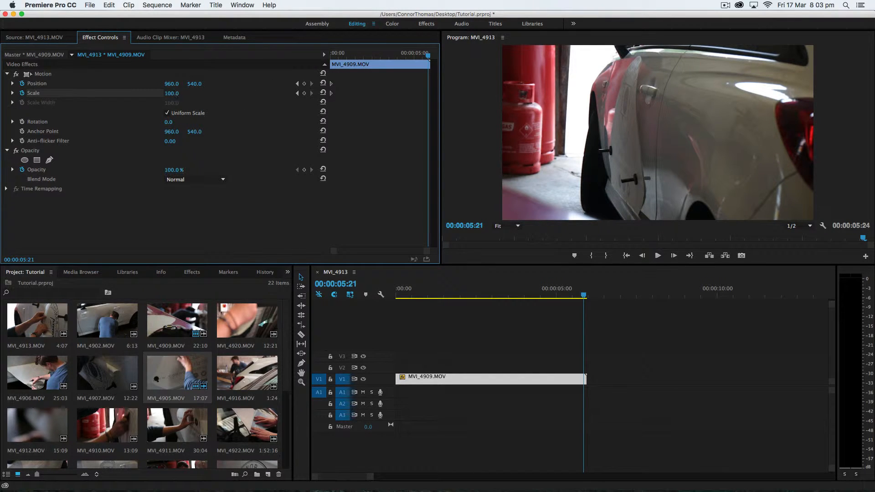
drag(172, 94, 303, 85)
drag(194, 84, 264, 84)
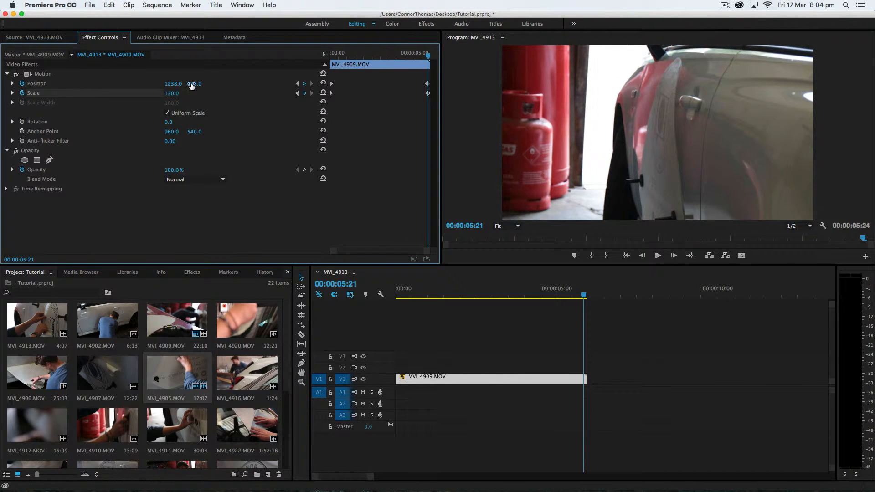
Step: Play the clip twice from its start and scrub near its end to check the zoom and position animation
key(Home)
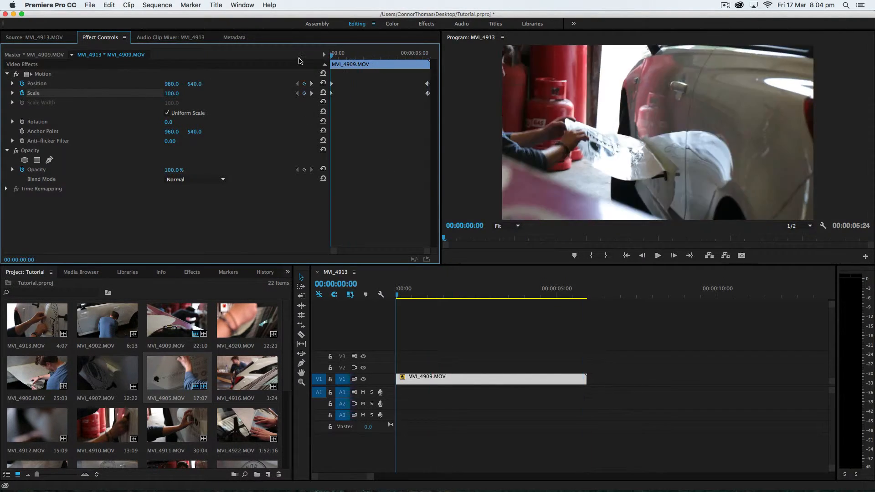
key(space)
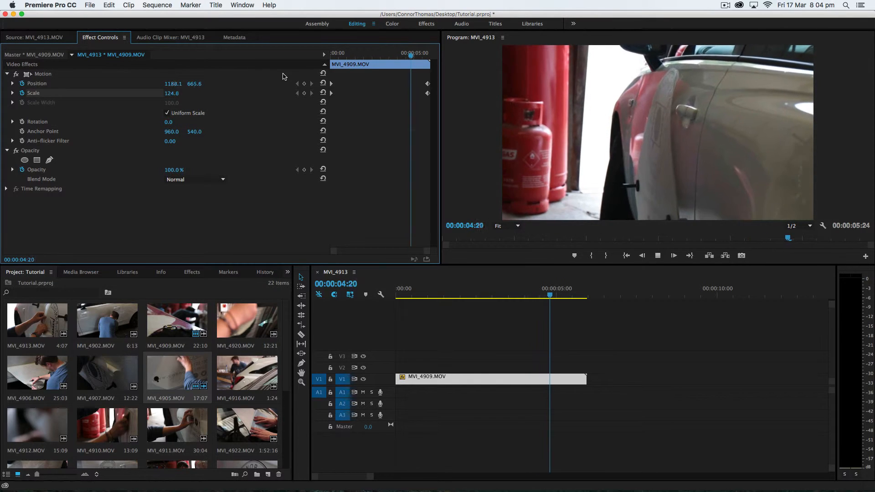
key(space)
key(Home)
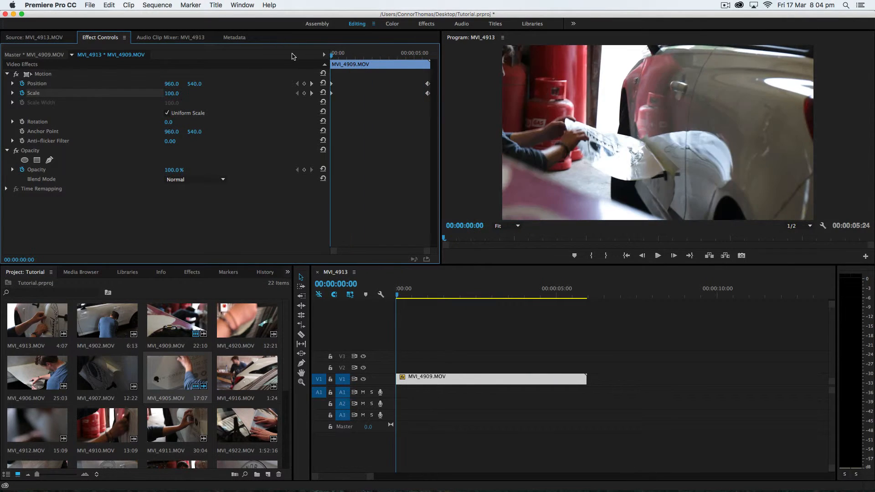
key(space)
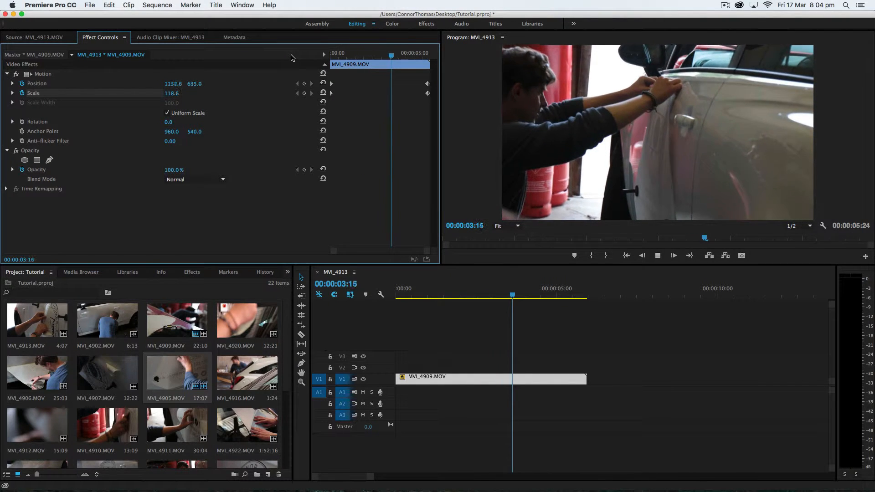
key(space)
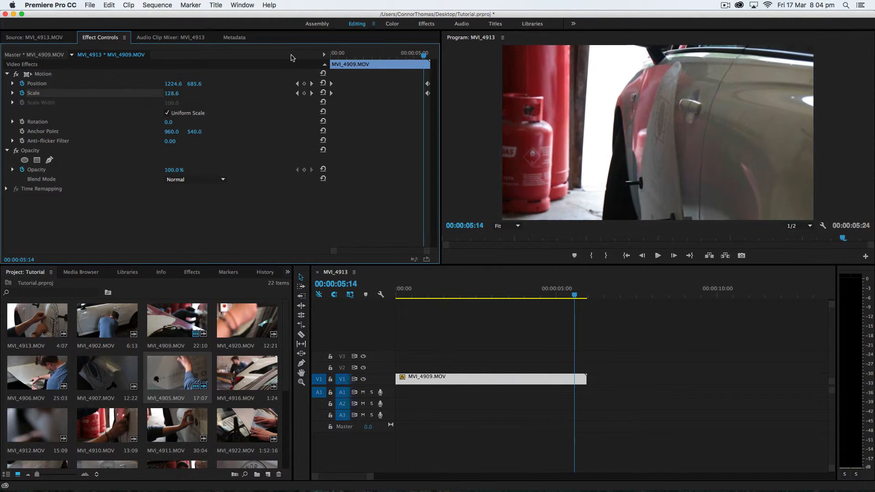
drag(576, 298, 554, 310)
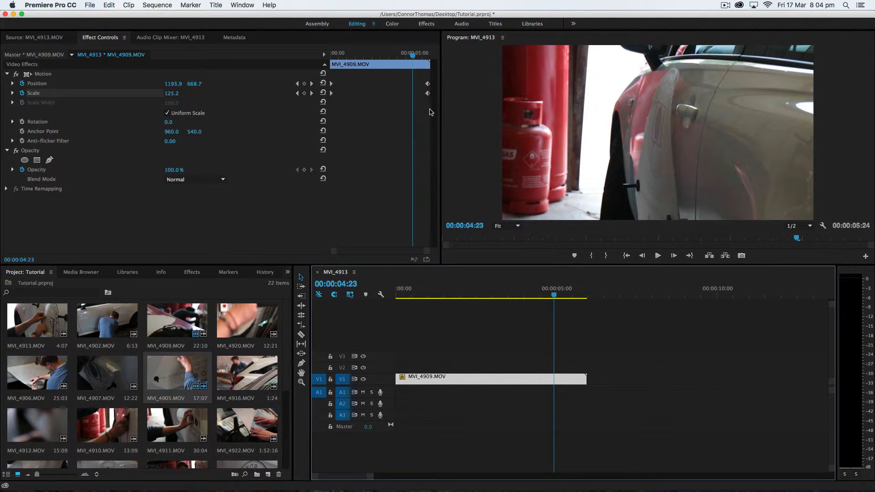
Step: Try deleting the ending Position and Scale keyframes to preview the clip without movement, and undo the deletion
drag(430, 114, 424, 72)
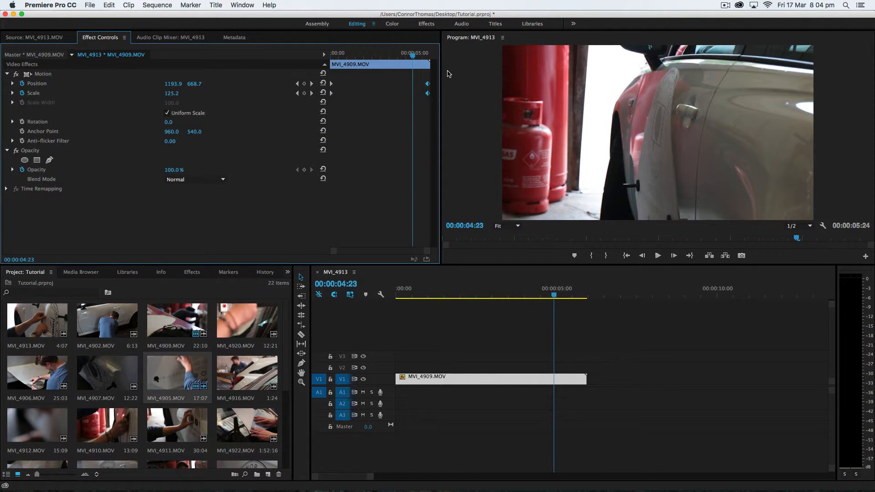
key(Delete)
drag(446, 294, 422, 295)
key(space)
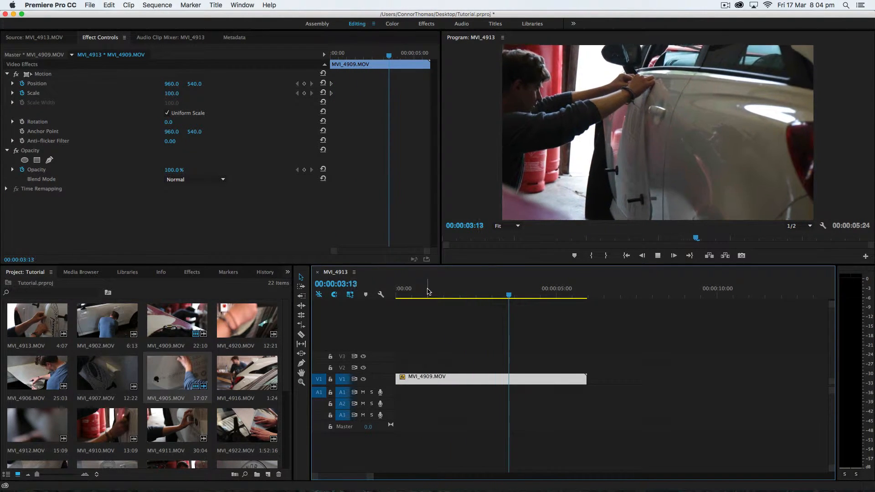
key(space)
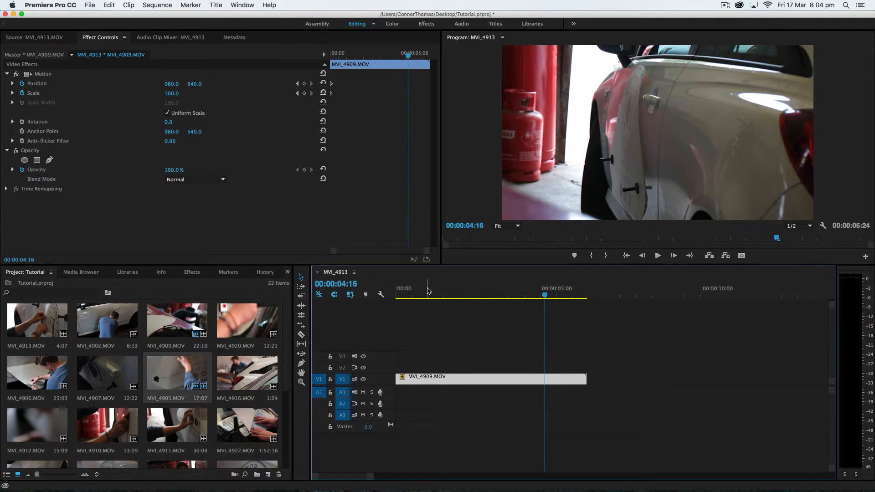
key(super+z)
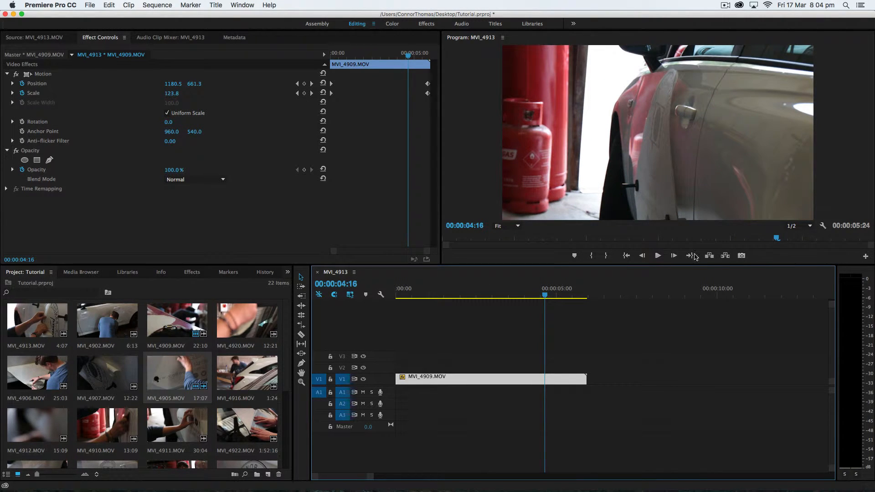
Step: Try changing the clip's Rotation near its end, and undo the rotation
drag(544, 295, 563, 296)
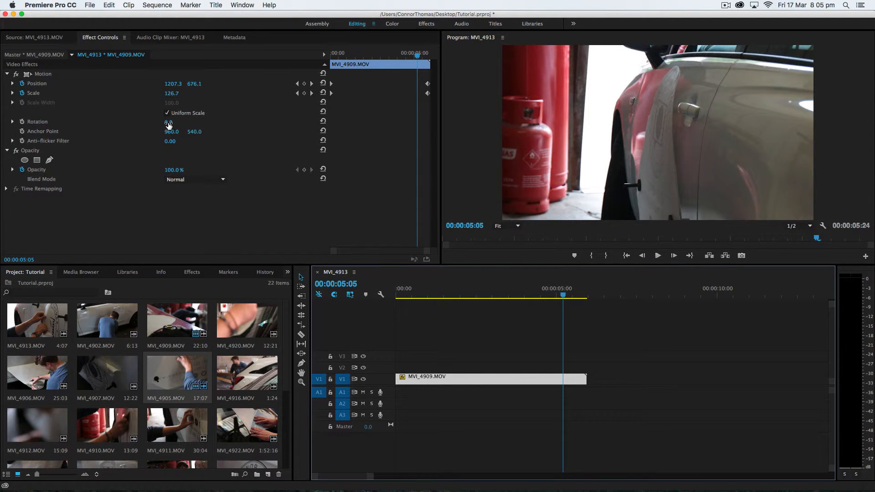
drag(168, 125, 110, 132)
key(Home)
key(super+z)
key(super+z)
Step: Set the clip's horizontal Anchor Point to 122
drag(172, 131, 205, 132)
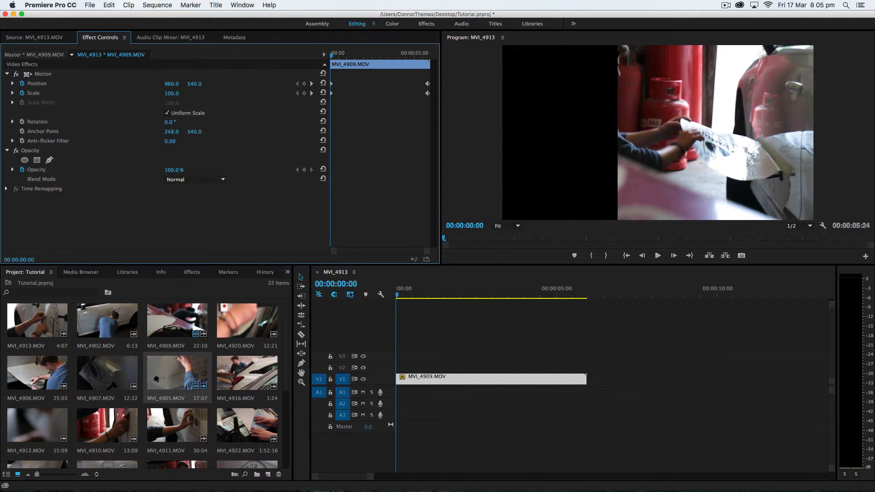
drag(172, 132, 16, 132)
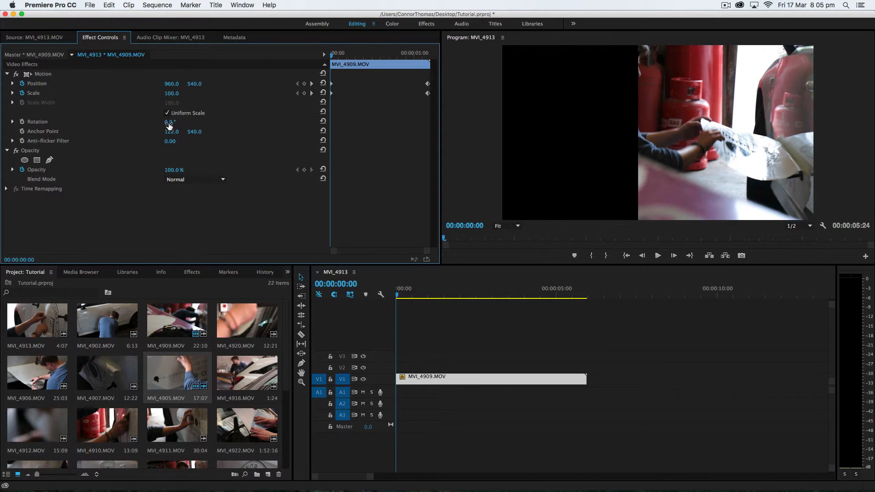
Step: Try rotating the clip around its shifted anchor point, and undo the rotation
drag(170, 123, 333, 122)
key(super+z)
key(super+z)
Step: At the first frame, set the clip's horizontal Position to 120 and keyframe its Opacity at 100%
drag(170, 84, 1, 85)
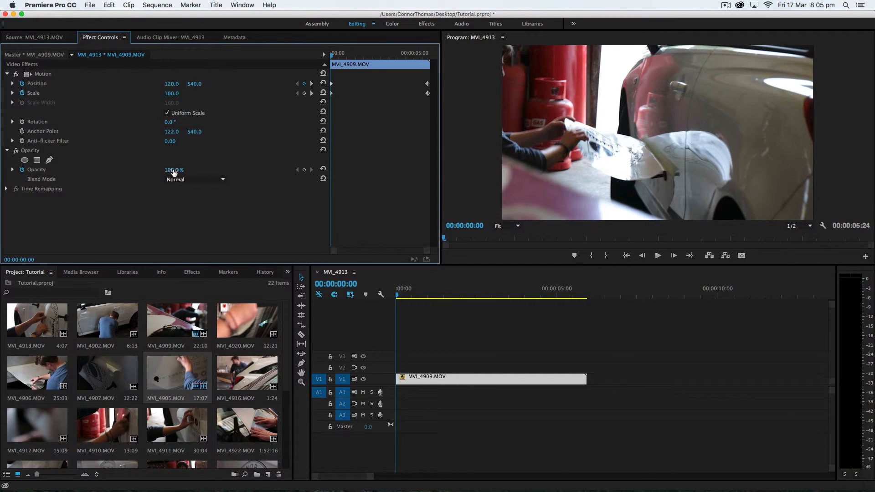
mouse_move(176, 170)
mouse_down()
mouse_move(136, 170)
mouse_move(176, 170)
mouse_up()
Step: Place the full MVI_4909.MOV on V1 beneath the keyframed clip on V2, and move both to the sequence start
click(112, 374)
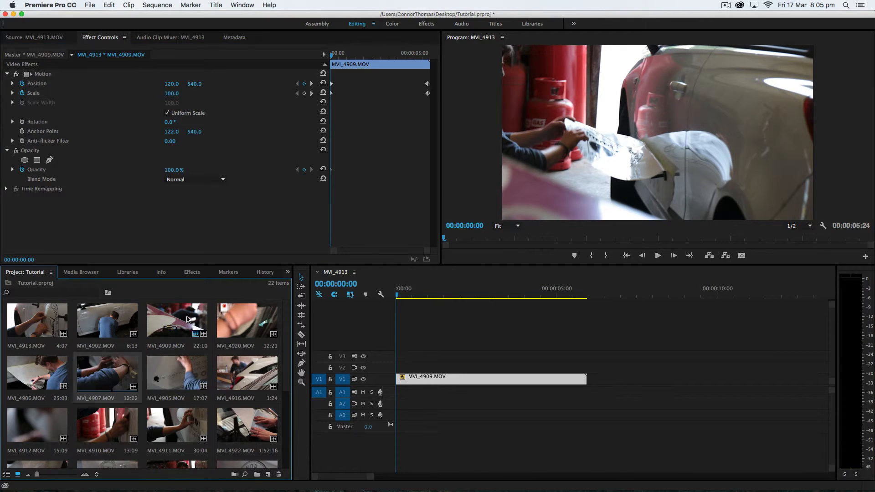
click(183, 326)
drag(177, 319, 762, 369)
click(662, 383)
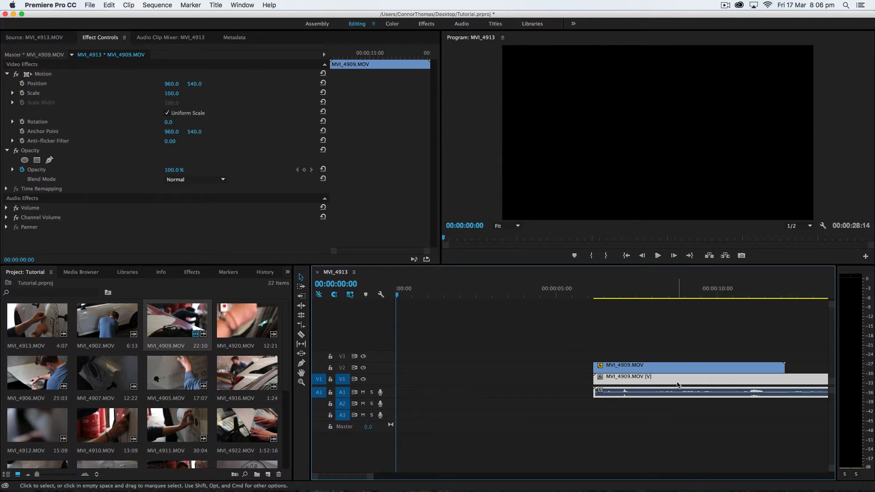
drag(586, 342, 616, 397)
drag(641, 364, 431, 366)
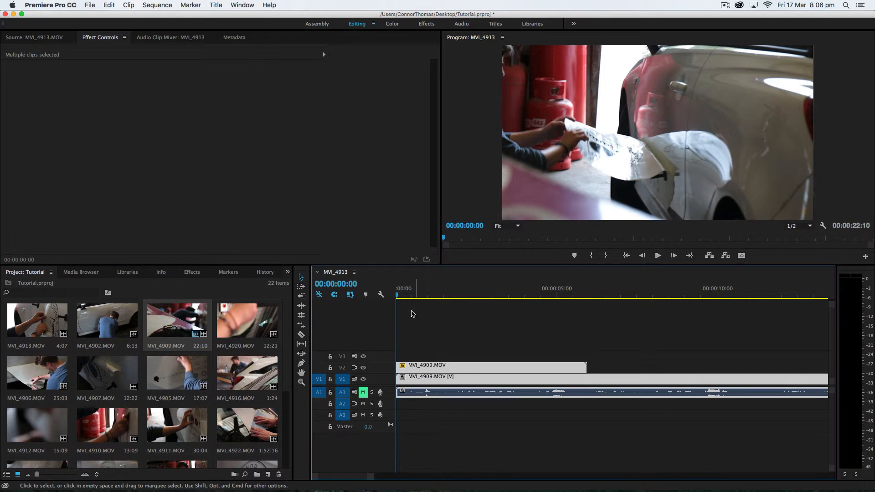
Step: Scrub and play the first seconds of the stacked clips to check how the upper one uncovers the lower
click(408, 295)
drag(408, 296, 462, 296)
key(space)
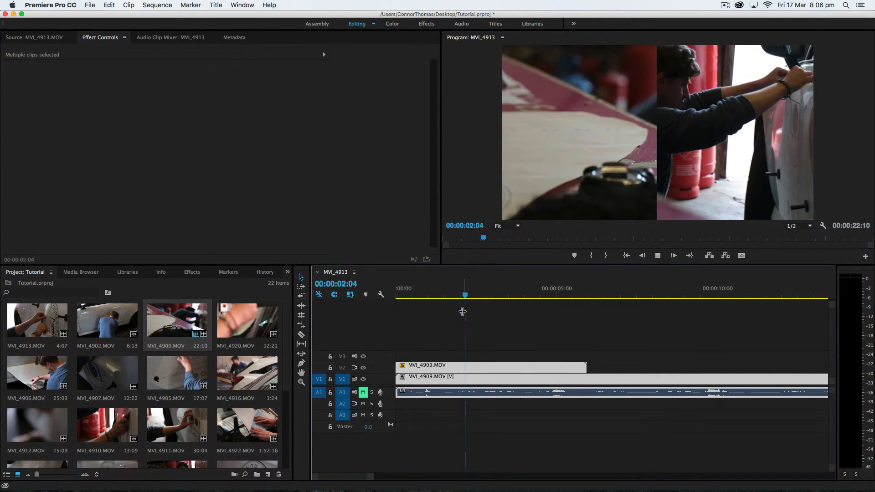
key(space)
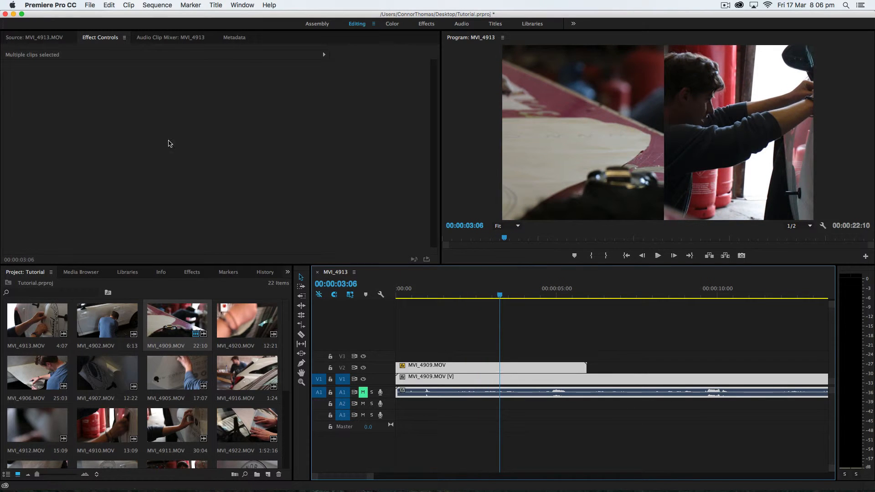
Step: Keyframe the V2 clip's Position at 125.4, 588.1 at 00:00:03:06 so it covers the frame
click(444, 303)
click(474, 366)
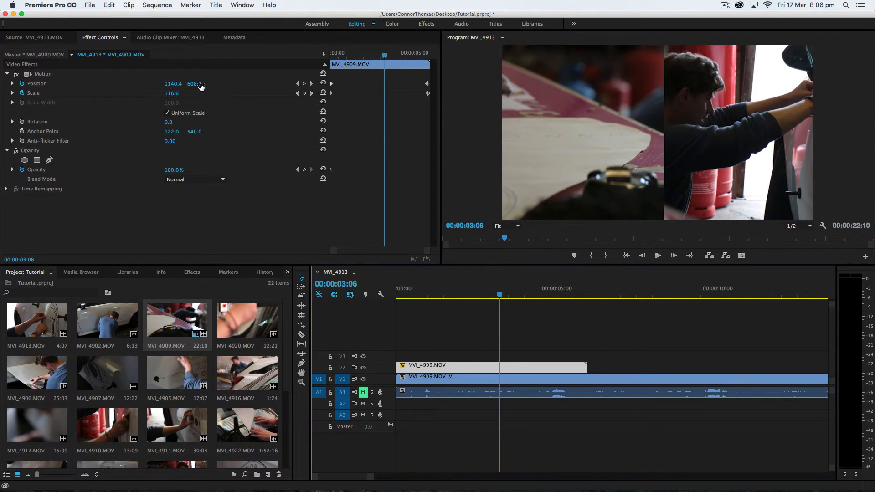
drag(199, 85, 0, 85)
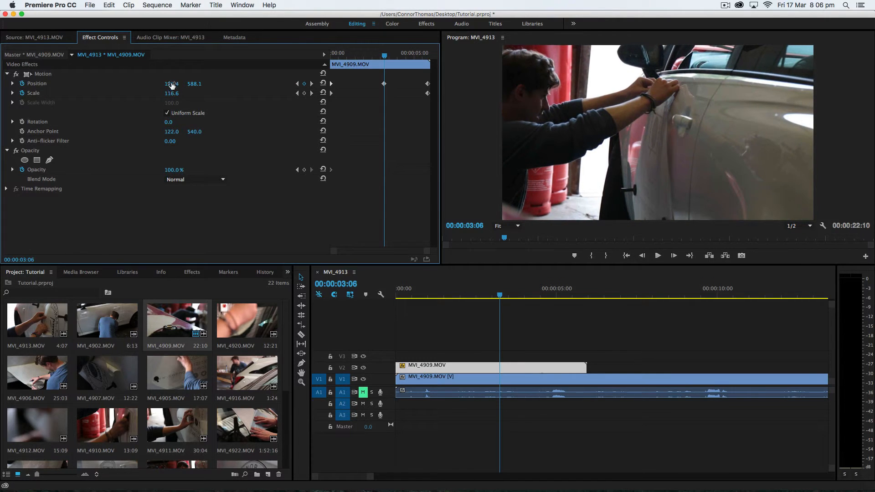
click(384, 84)
Step: Try 52% Opacity at 00:00:03:06 in playback and undo it, and remove the V2 clip's final Position keyframe
drag(176, 170, 155, 171)
key(space)
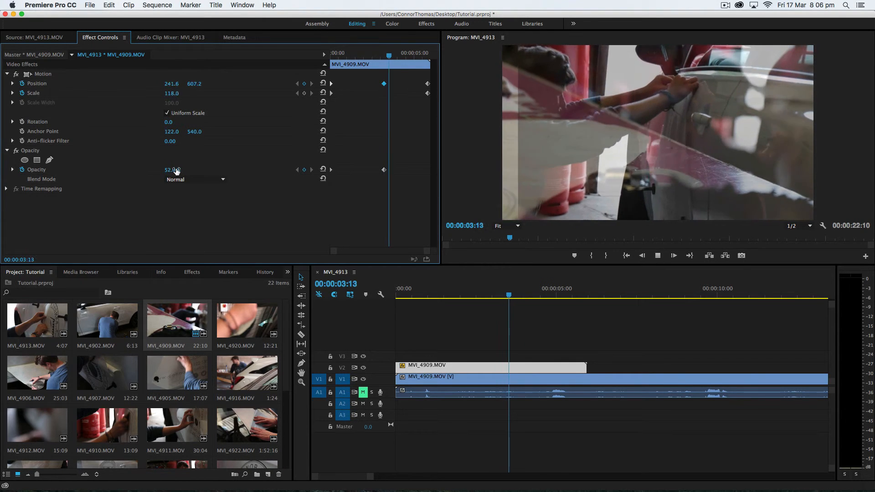
key(space)
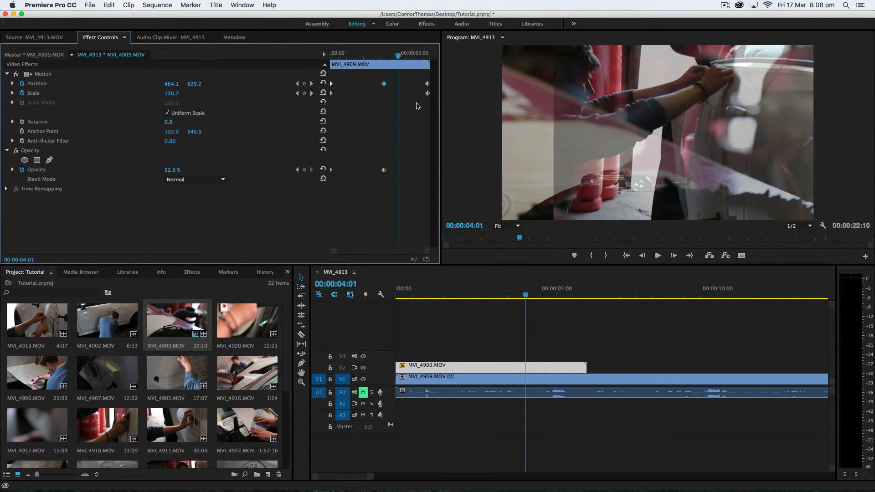
key(super+z)
key(super+z)
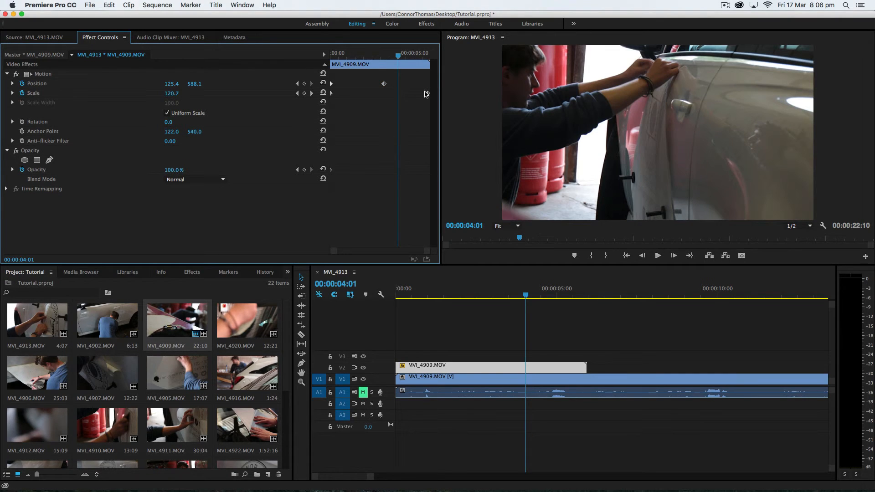
Step: Set the V2 clip's Opacity to 50% at 00:00:03:06 and play past the clip's end to check the blend
click(384, 54)
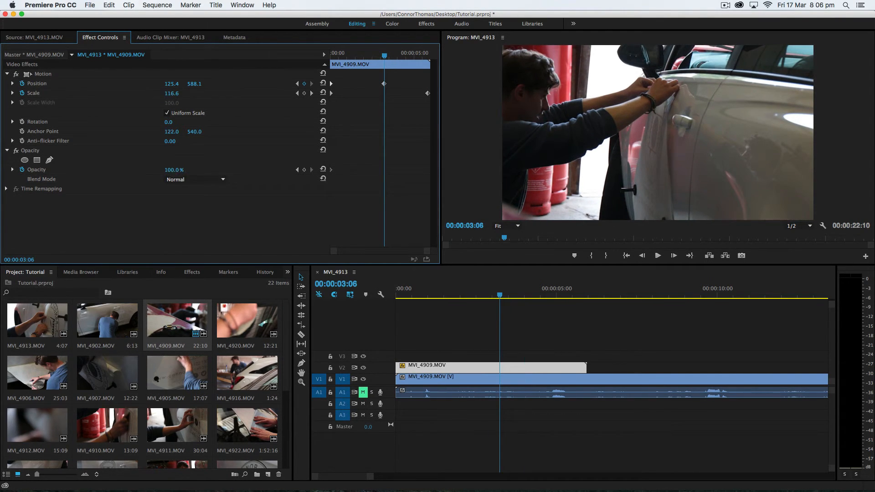
drag(175, 170, 151, 170)
click(471, 295)
key(space)
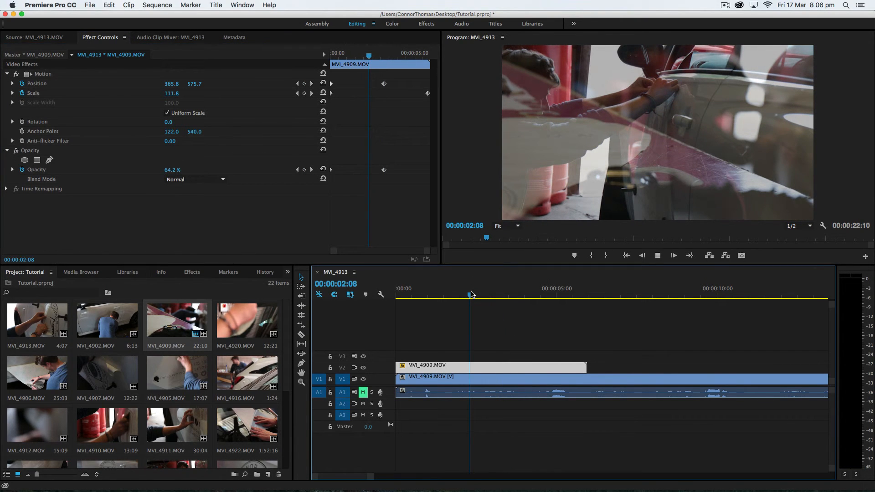
key(space)
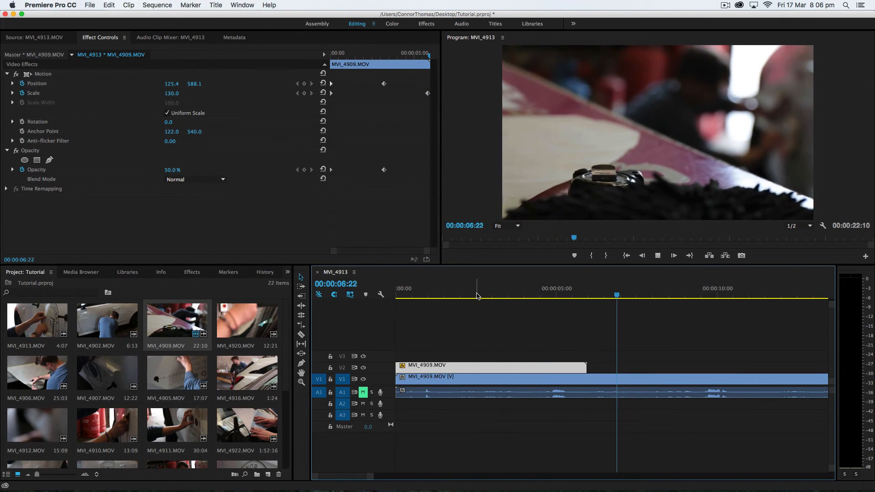
key(space)
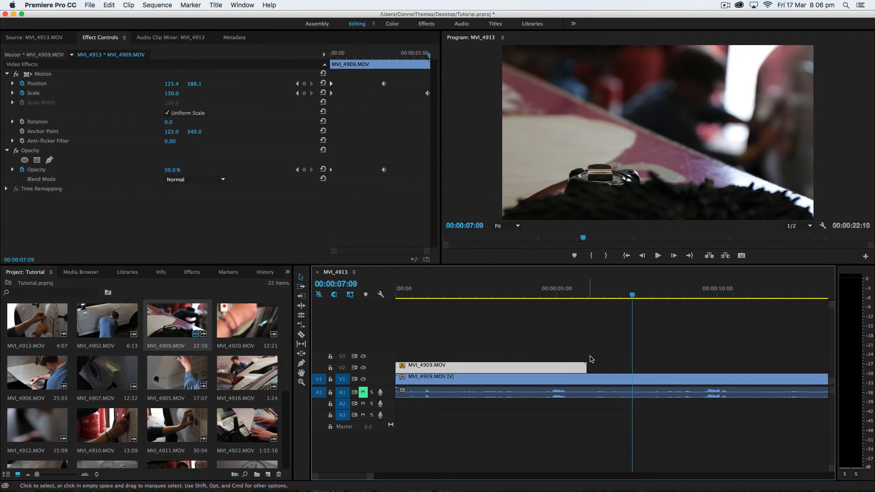